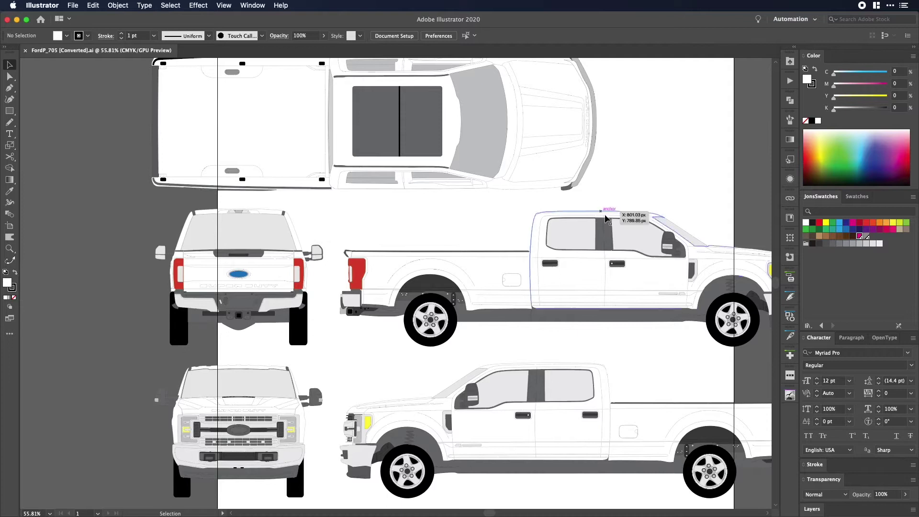
Scroll around the FordP_705 truck template artwork to view it
scroll(590, 190, down, 3)
scroll(589, 190, right, 3)
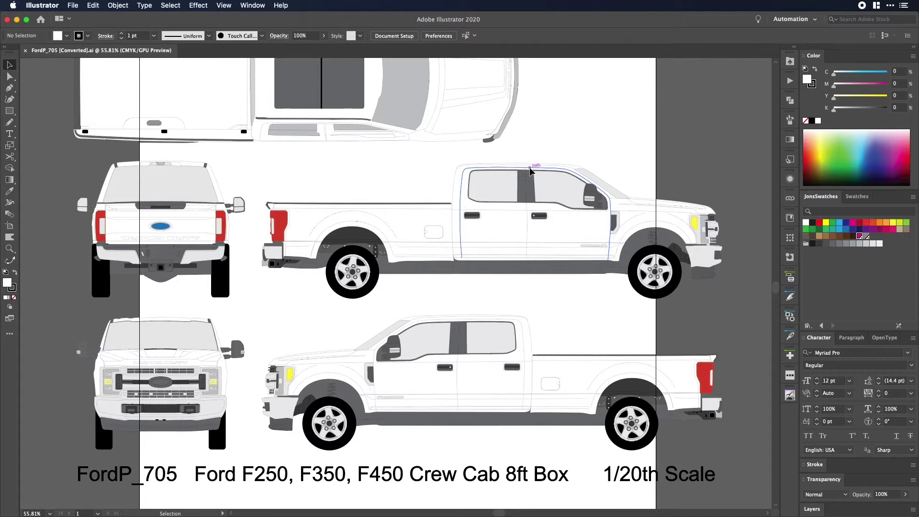
key(z)
alt+click(420, 250)
alt+click(427, 324)
alt+click(443, 291)
key(super+a)
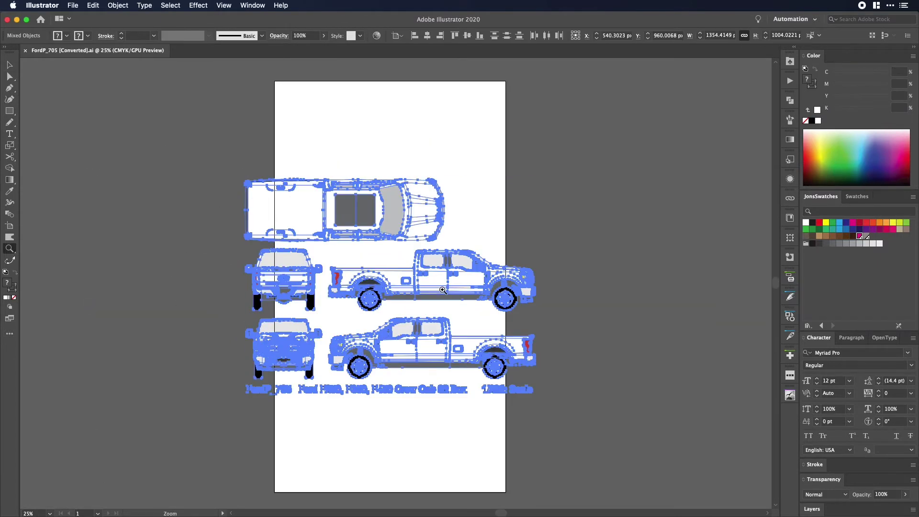
key(v)
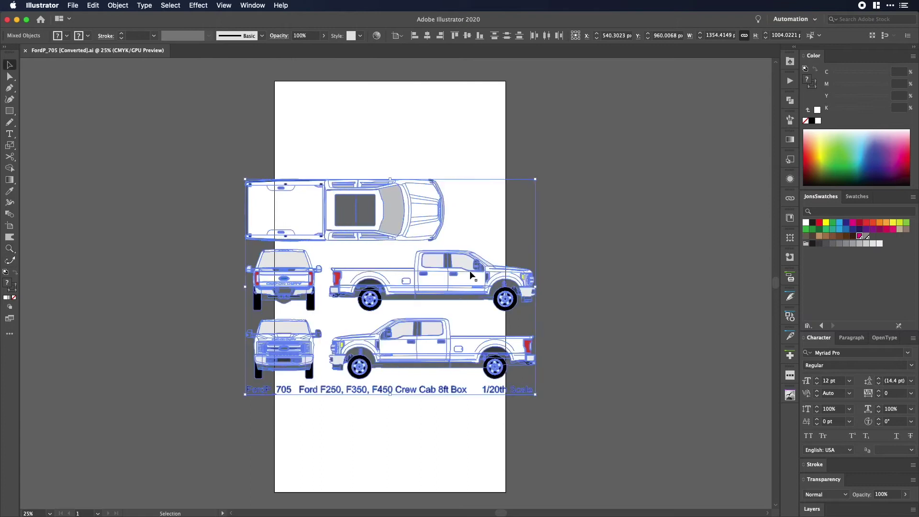
key(s)
alt+click(425, 456)
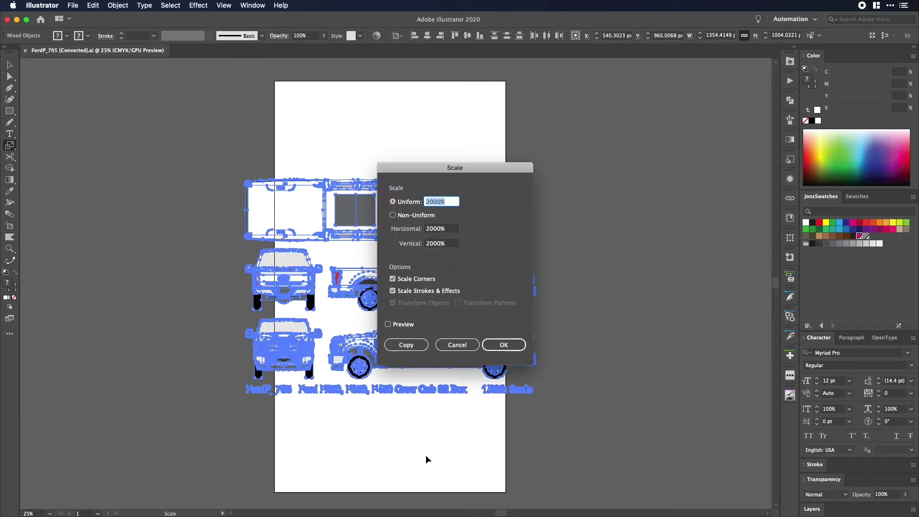
key(Return)
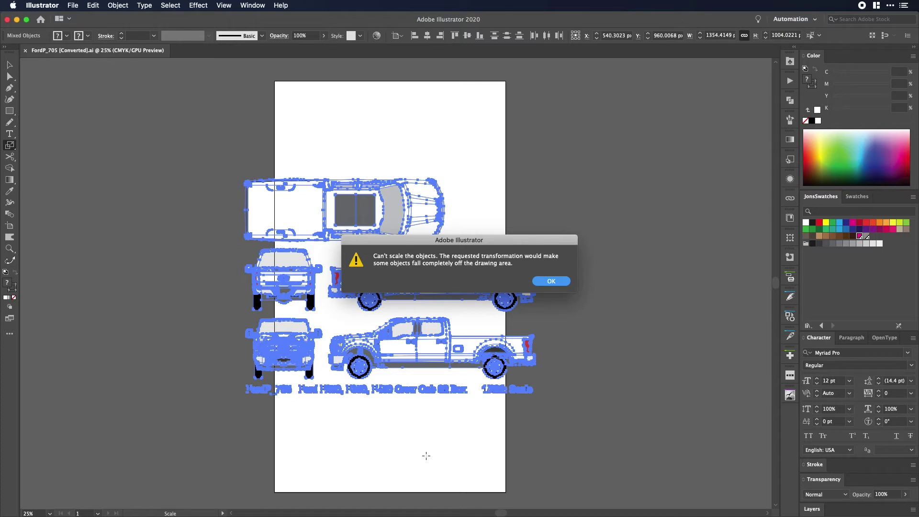
key(Return)
key(v)
click(515, 223)
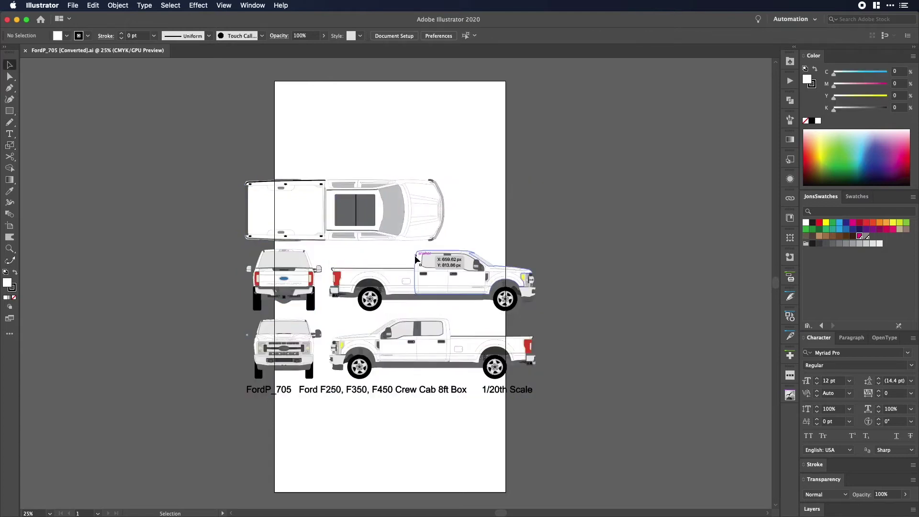
With the Artboard tool active, switch the ruler units to inches
scroll(415, 260, down, 10)
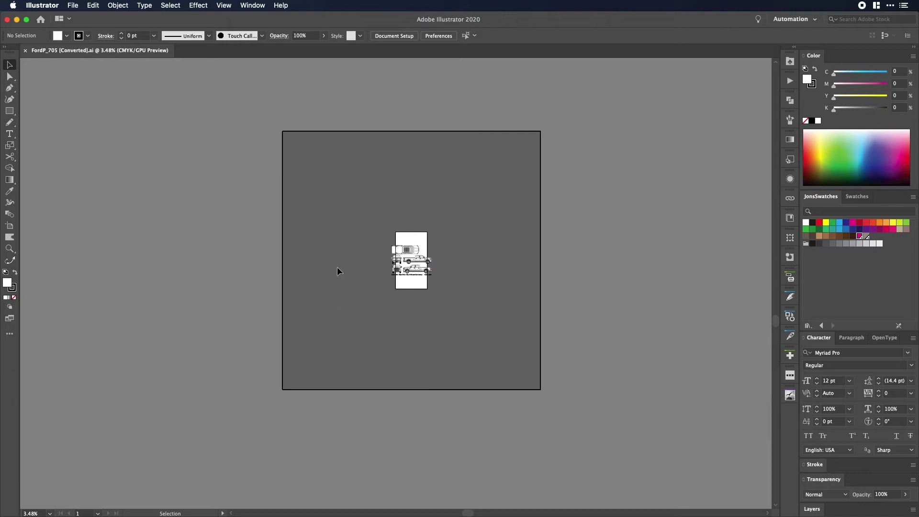
click(9, 225)
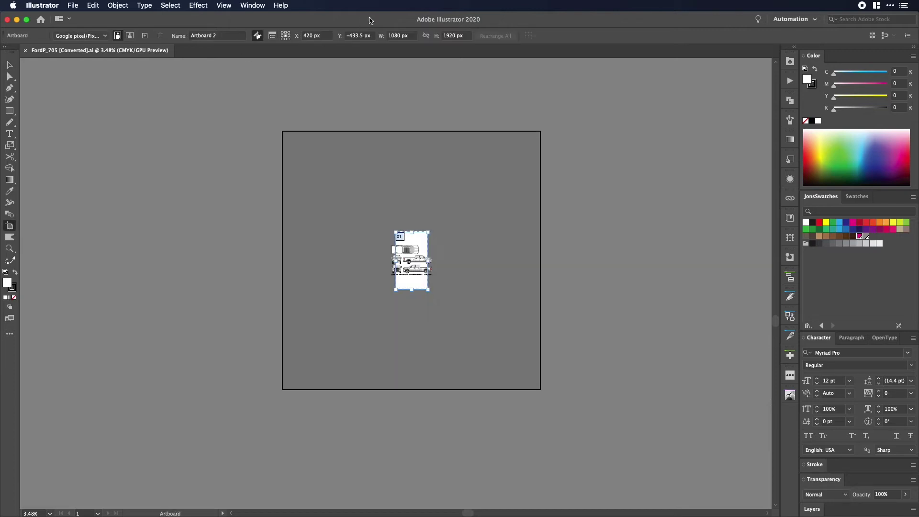
key(super+r)
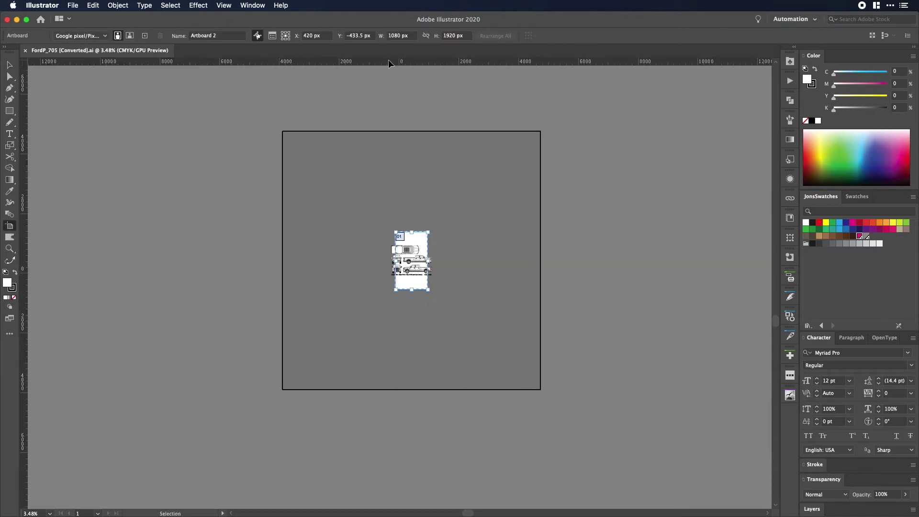
right_click(388, 59)
click(406, 96)
key(super+r)
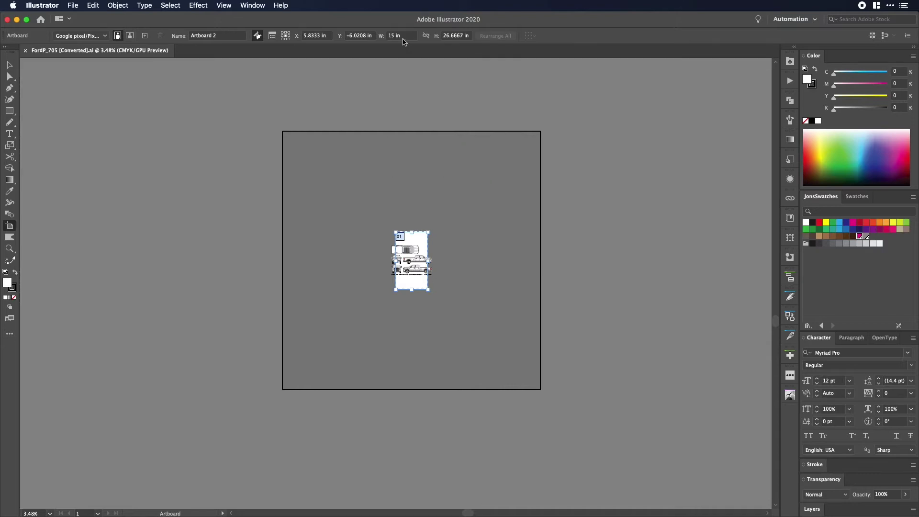
Set the artboard width and height to 100 in each, then return to selection
click(395, 35)
text(100)
key(Return)
key(Tab)
text(100)
key(Return)
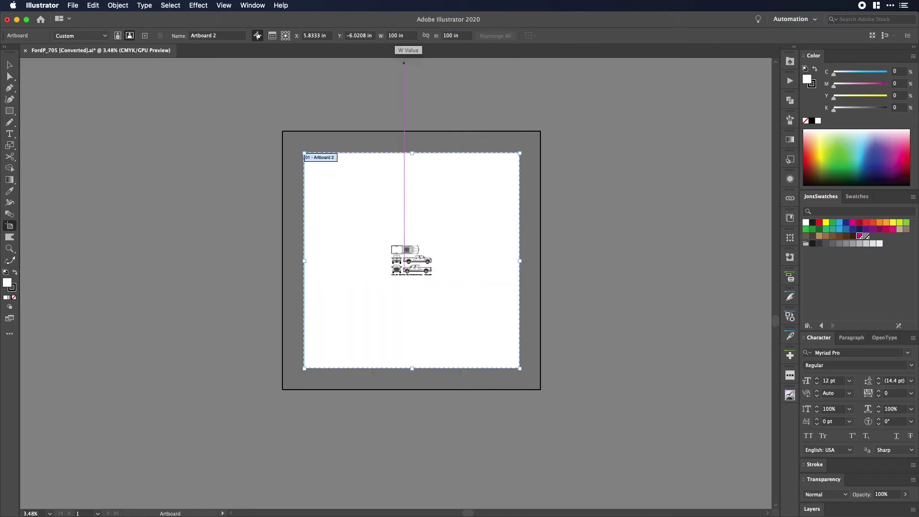
click(10, 65)
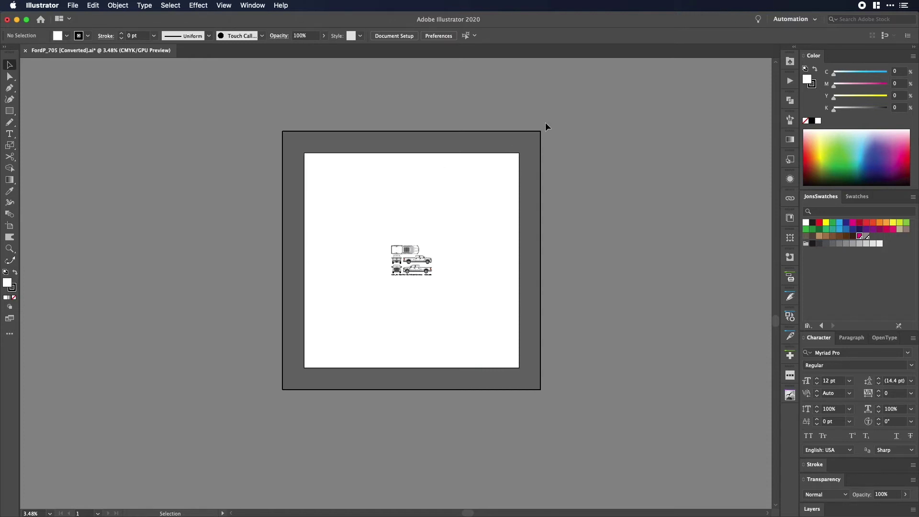
key(z)
drag(387, 272, 595, 313)
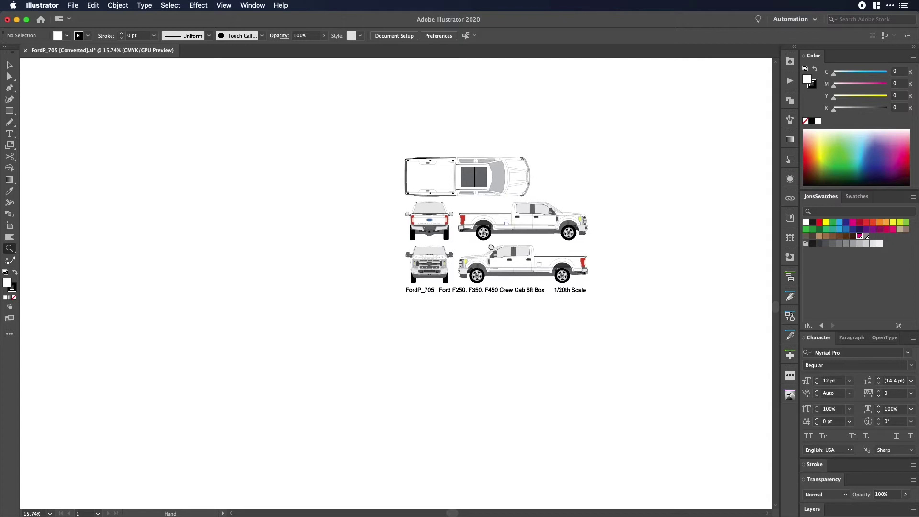
Zoom closer on the truck artwork and start a new document with Cmd+N
drag(490, 247, 497, 341)
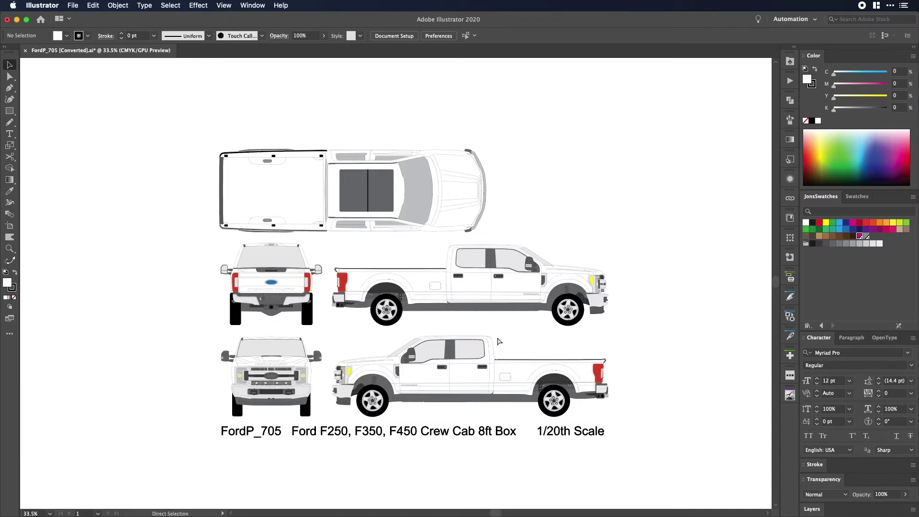
key(super+n)
Create the new document in inches at 300 × 300 in
click(655, 186)
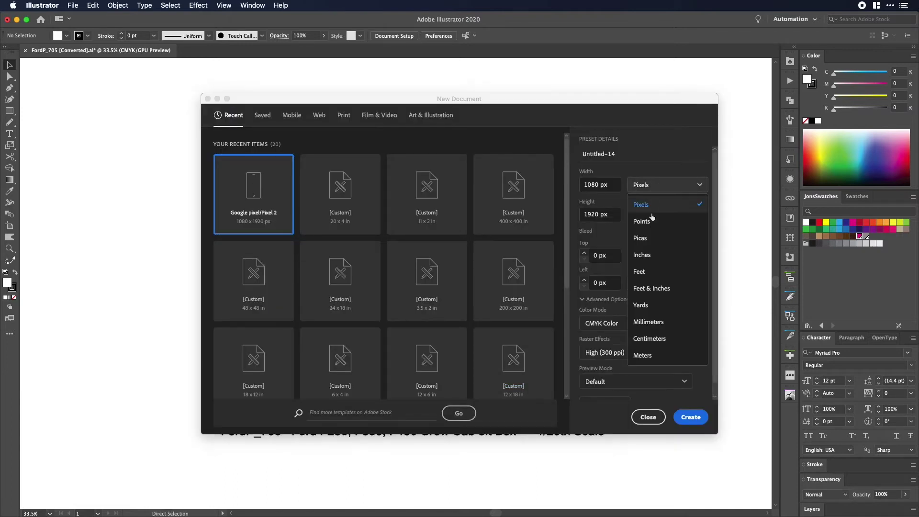
click(649, 255)
click(606, 186)
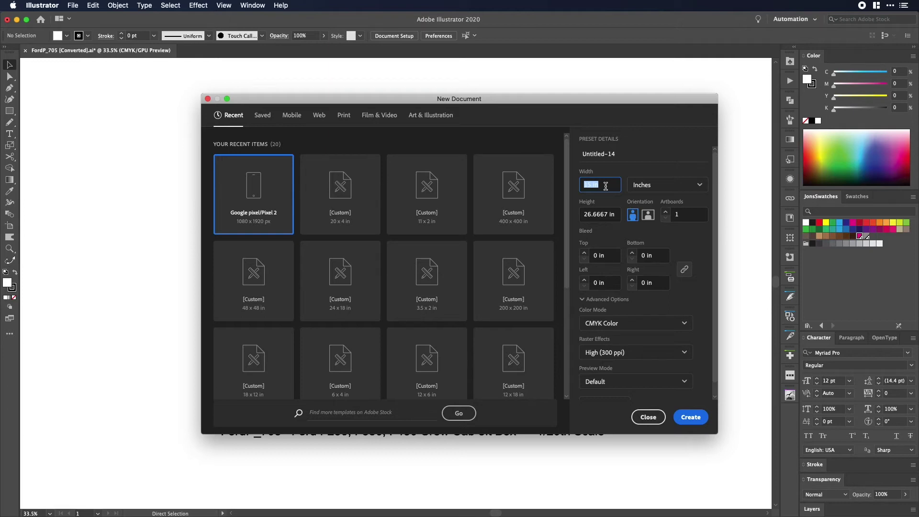
text(300)
key(Return)
click(612, 219)
key(super+a)
text(300)
key(Return)
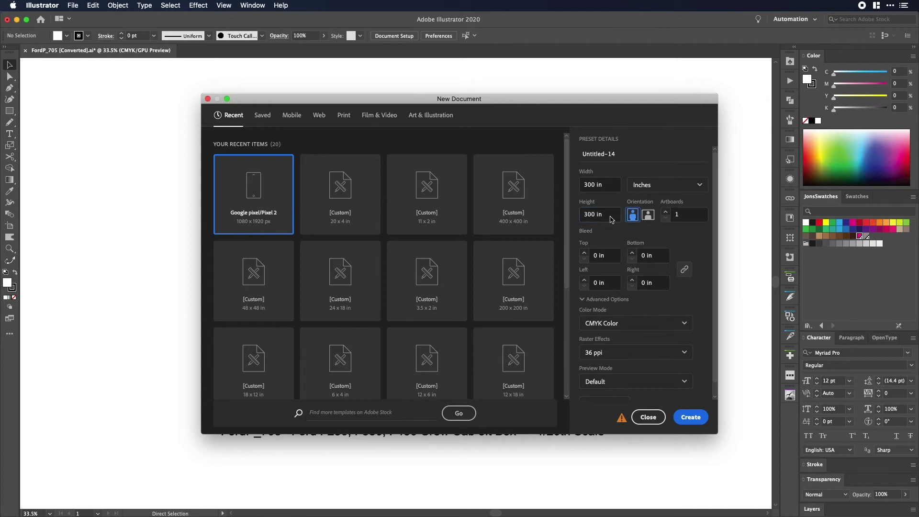
mouse_move(622, 418)
click(690, 418)
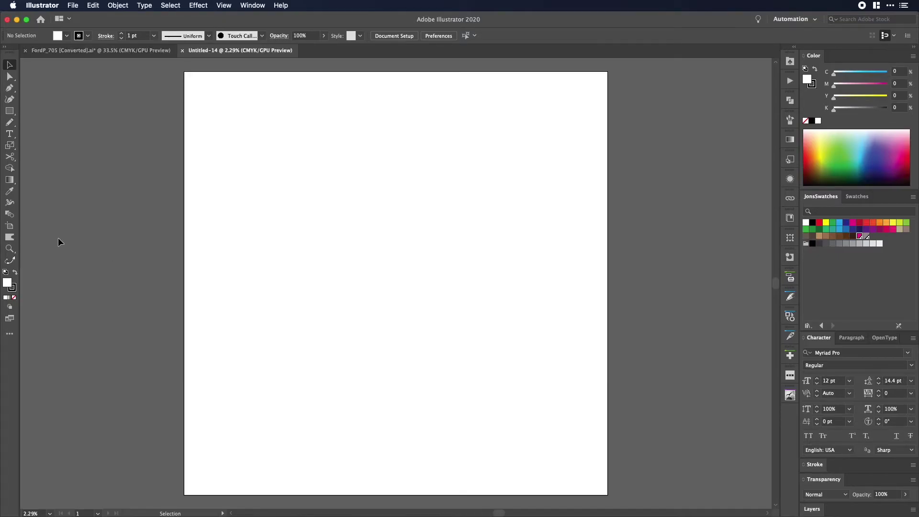
Return to the FordP_705 template and select all of its truck artwork
click(10, 225)
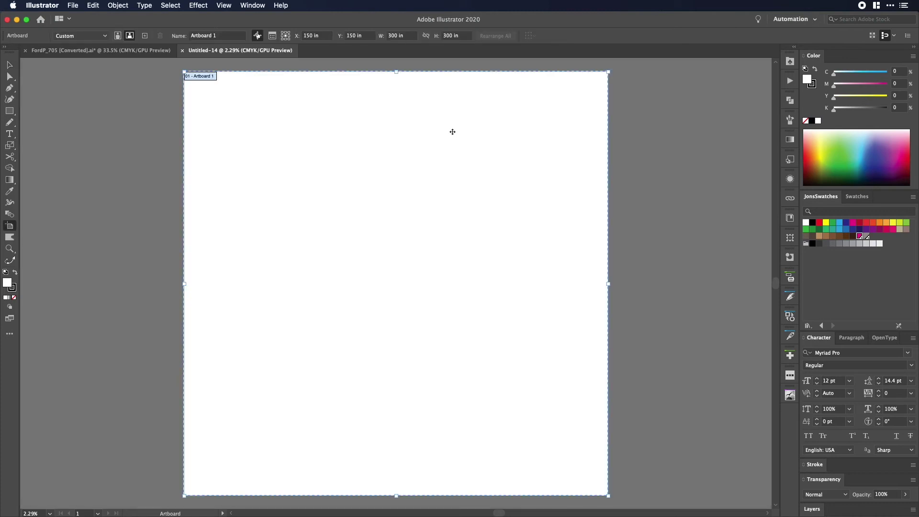
key(Escape)
scroll(391, 255, down, 3)
scroll(383, 271, down, 3)
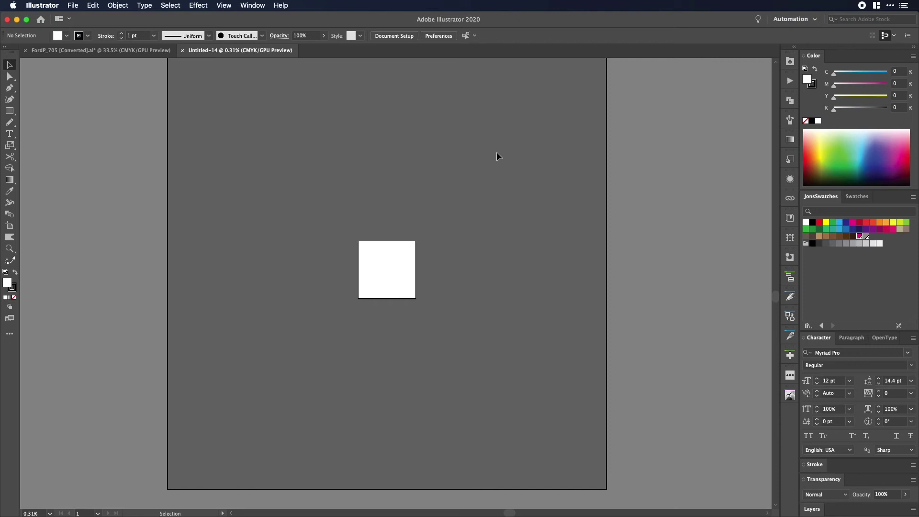
scroll(395, 251, up, 3)
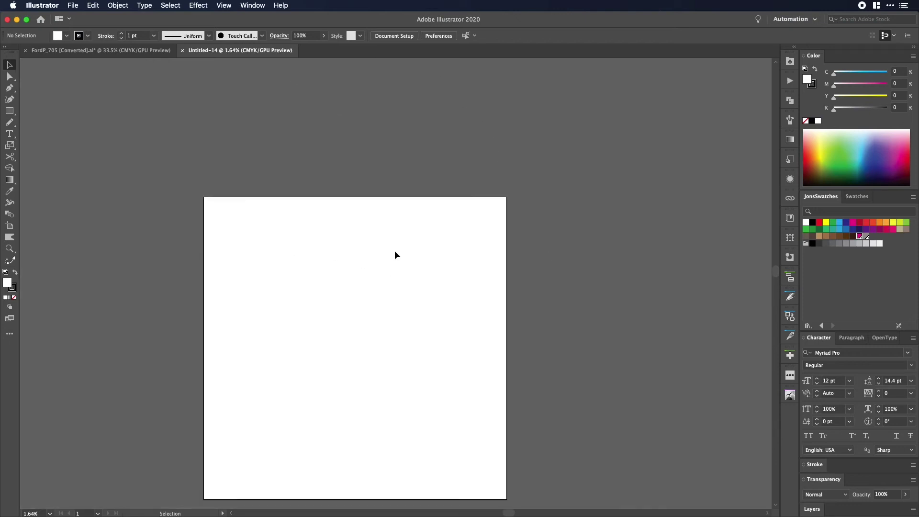
scroll(361, 339, down, 2)
click(98, 50)
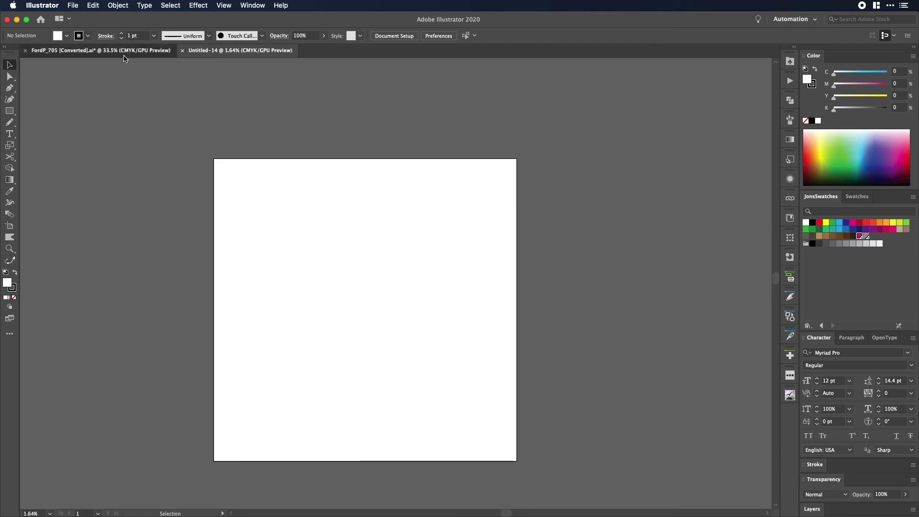
key(super+a)
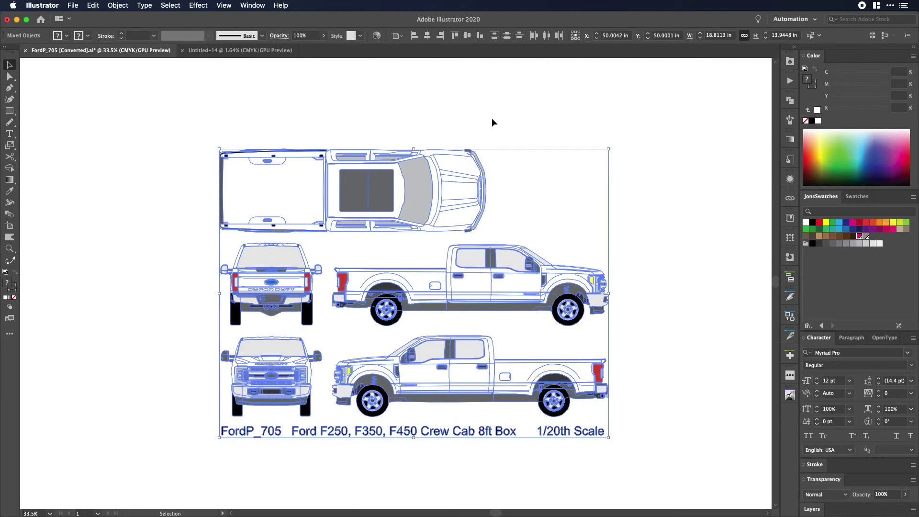
Copy the truck artwork and paste it into Untitled-14
key(super+c)
click(232, 54)
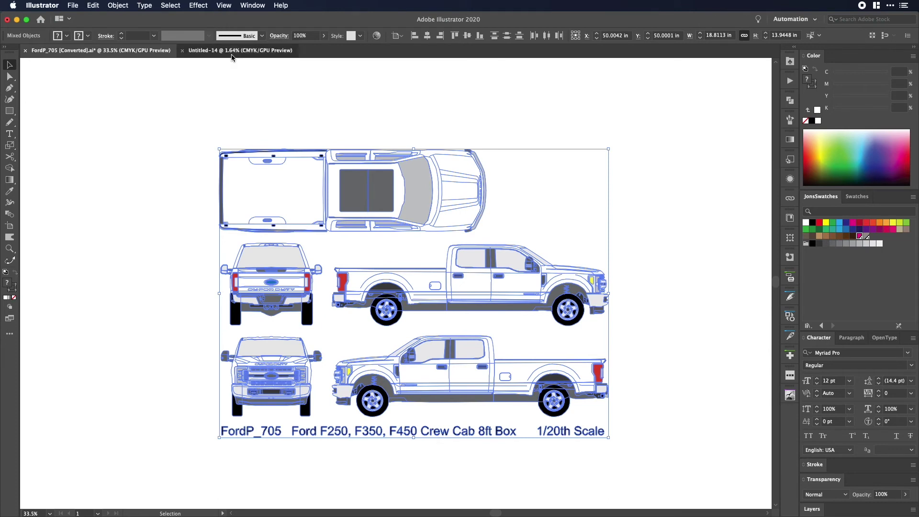
key(super+v)
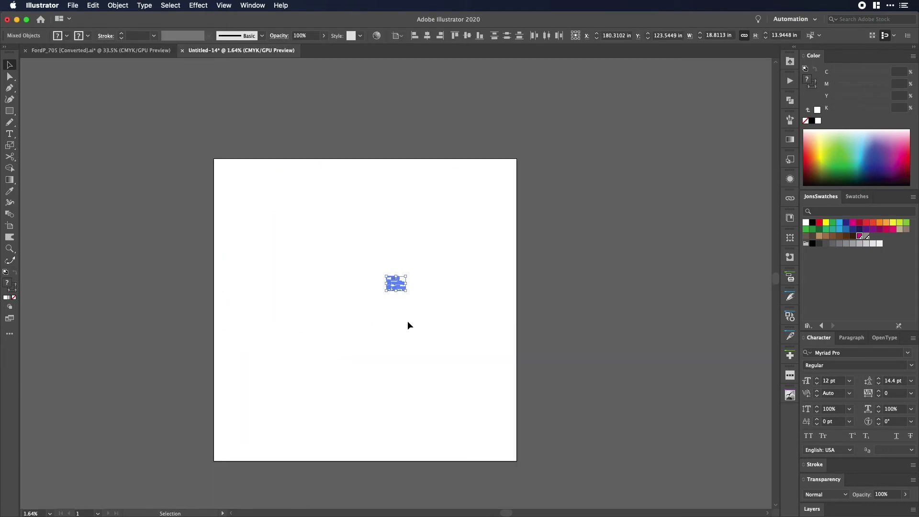
key(super+=)
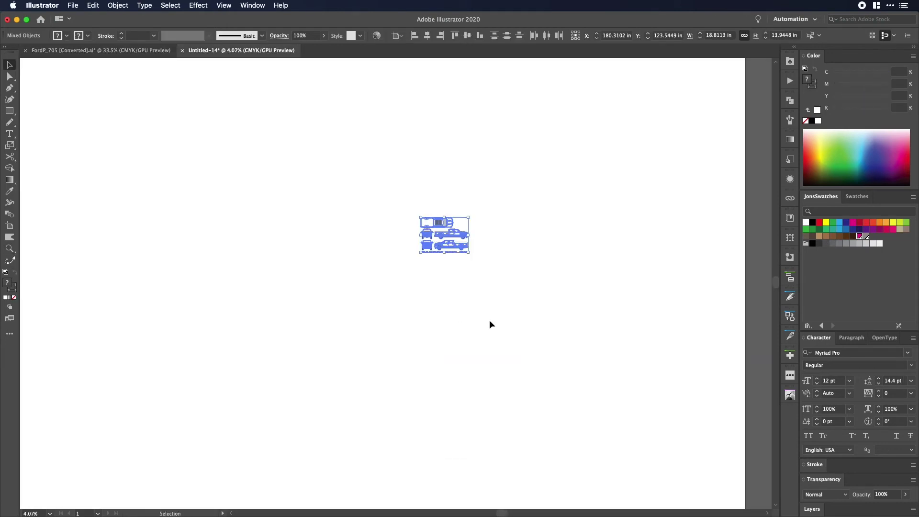
key(super+minus)
Scale the pasted truck uniformly by 2000% to full size
key(s)
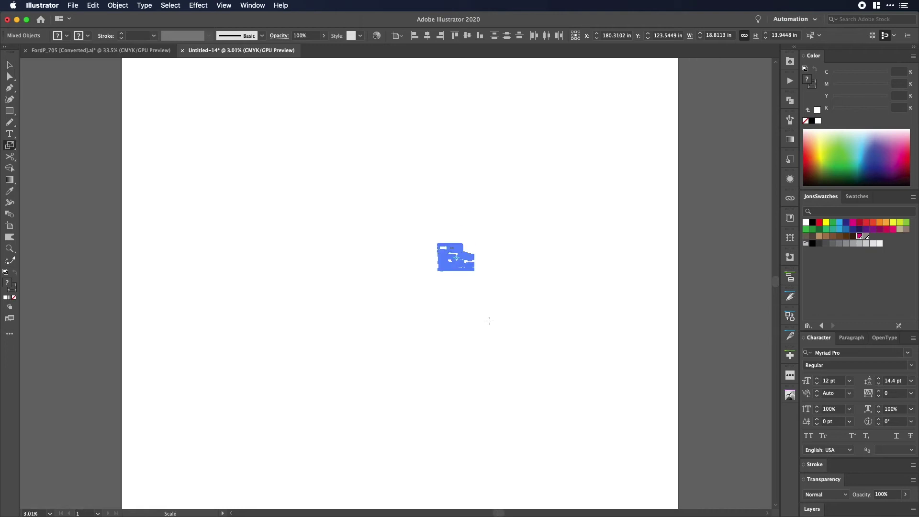
key(Return)
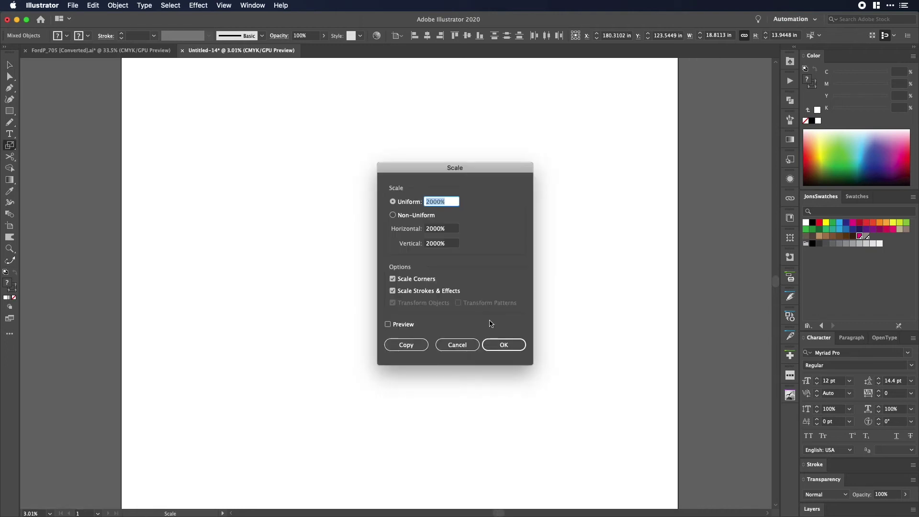
key(Return)
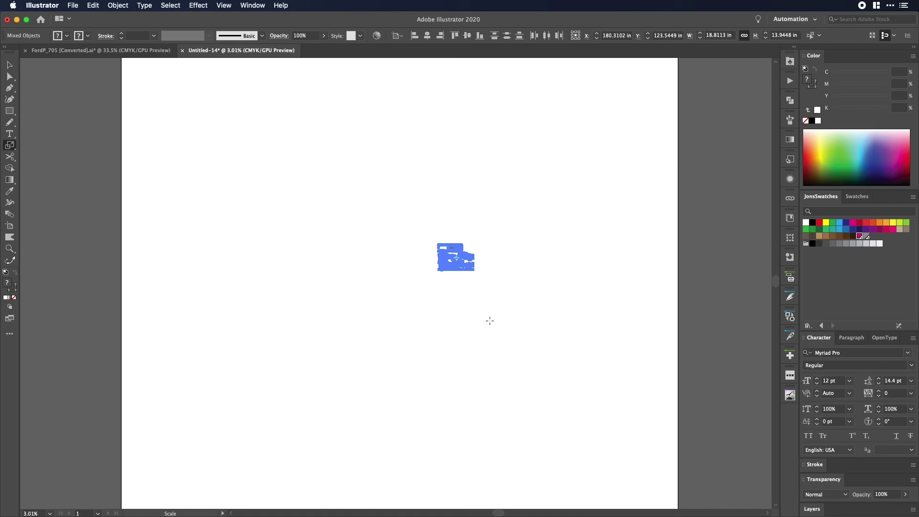
key(v)
key(super+minus)
Enlarge Artboard 1 to about 437 × 346 in around the truck, then deselect
click(493, 314)
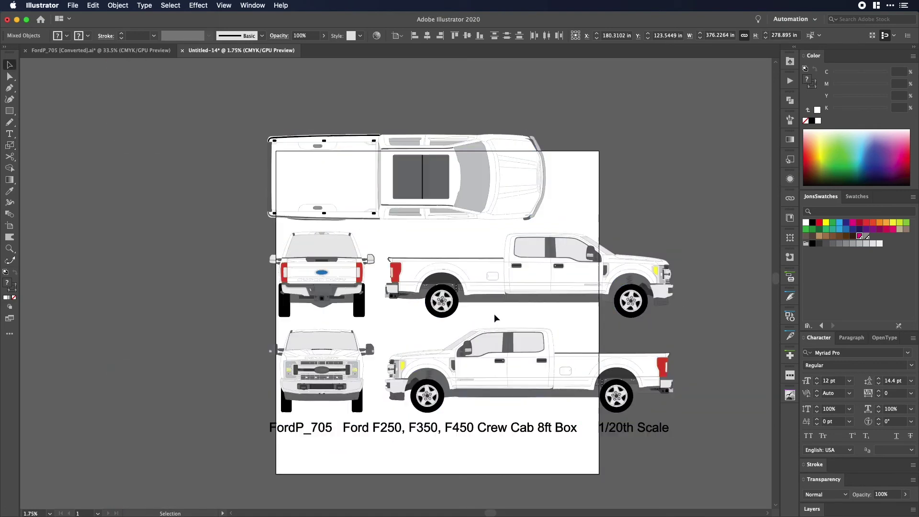
key(z)
click(493, 314)
alt+click(403, 260)
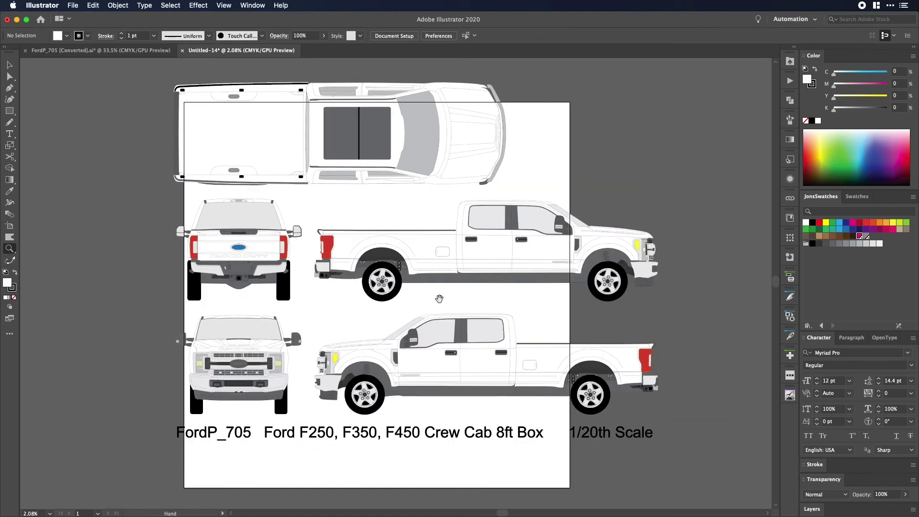
click(10, 226)
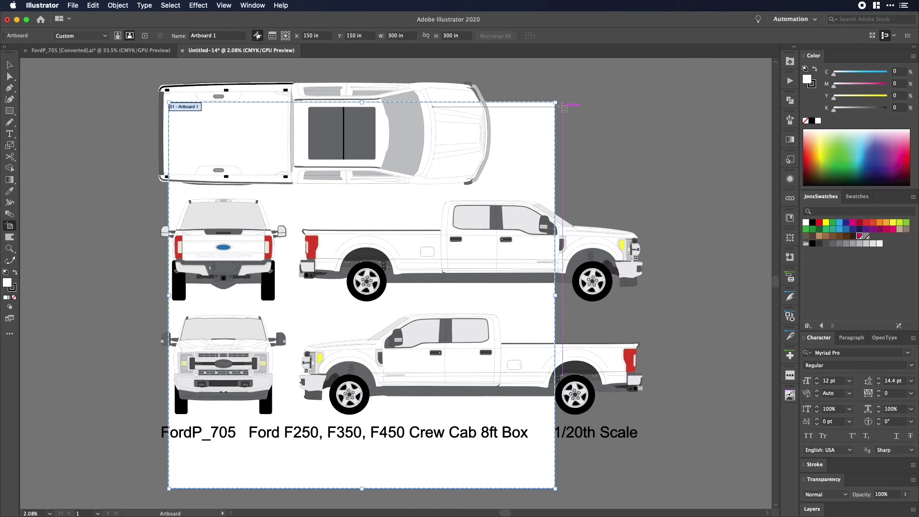
drag(555, 102, 670, 64)
key(super+z)
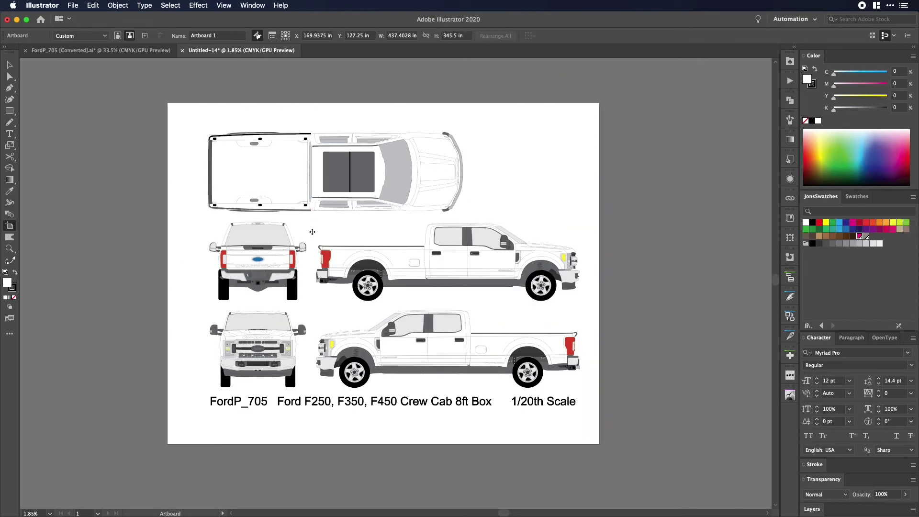
key(super+0)
key(v)
click(406, 258)
click(549, 200)
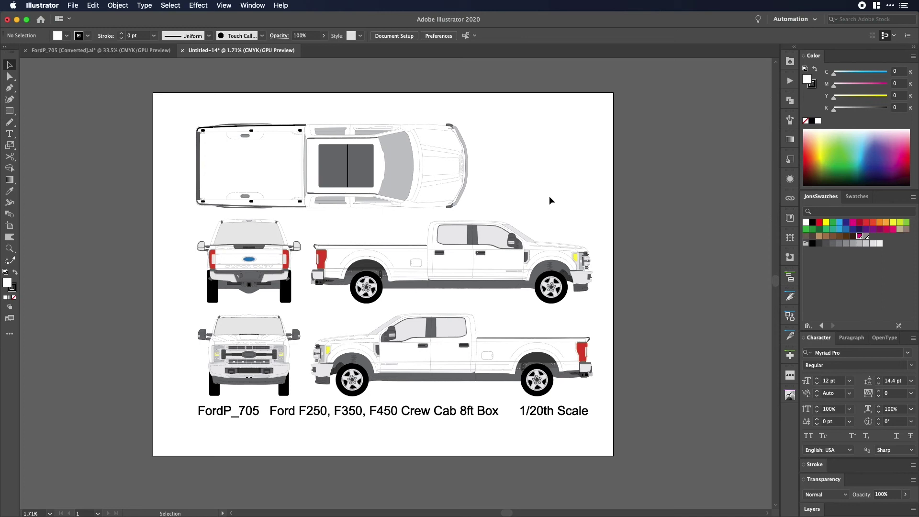
key(z)
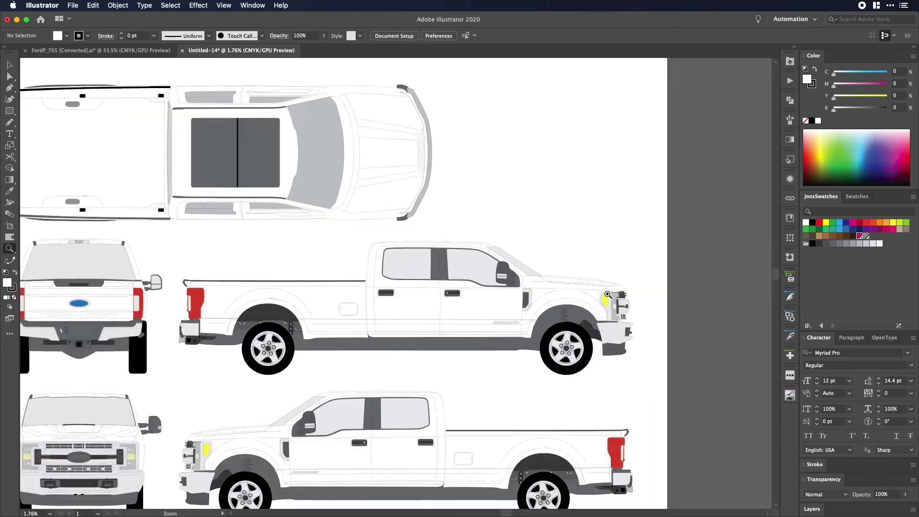
drag(540, 290, 608, 299)
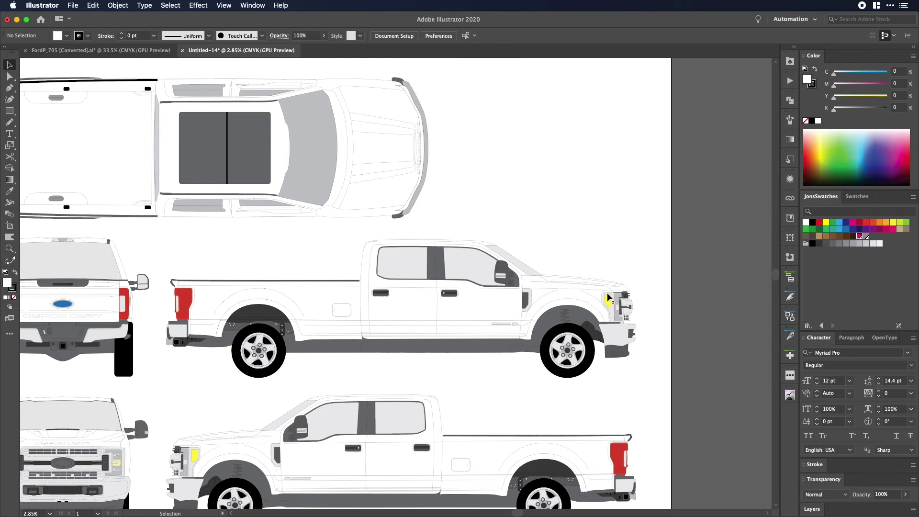
scroll(584, 246, left, 5)
scroll(585, 246, down, 3)
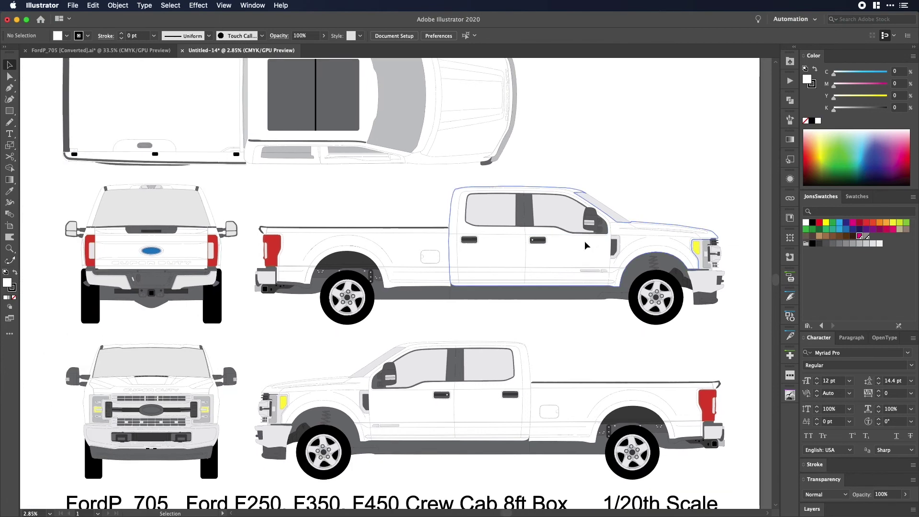